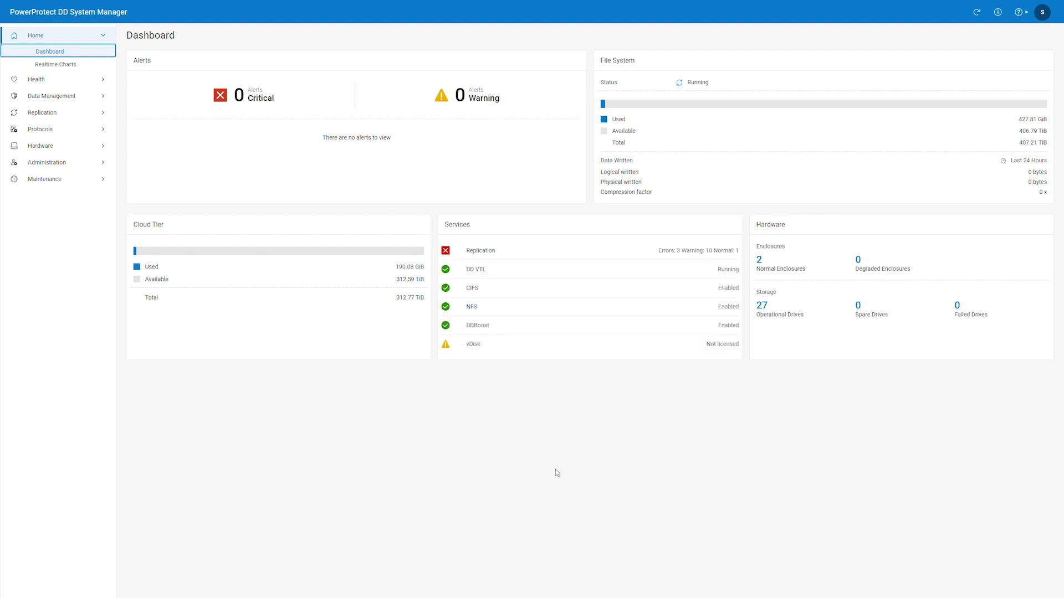
Step: Go to Hardware > Ethernet and start a new virtual interface from the CREATE menu
left_click(40, 146)
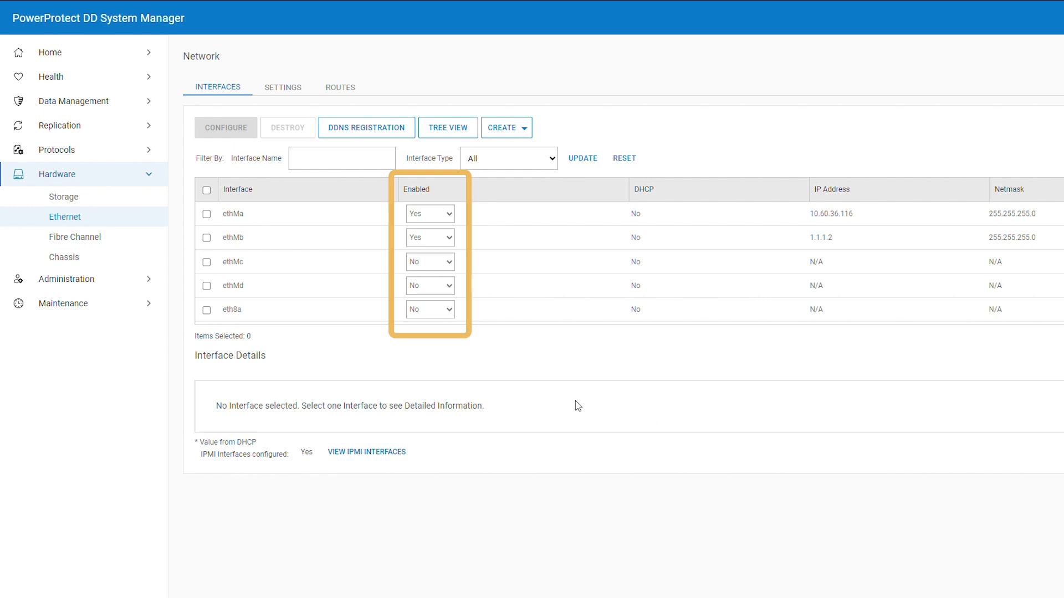
left_click(506, 127)
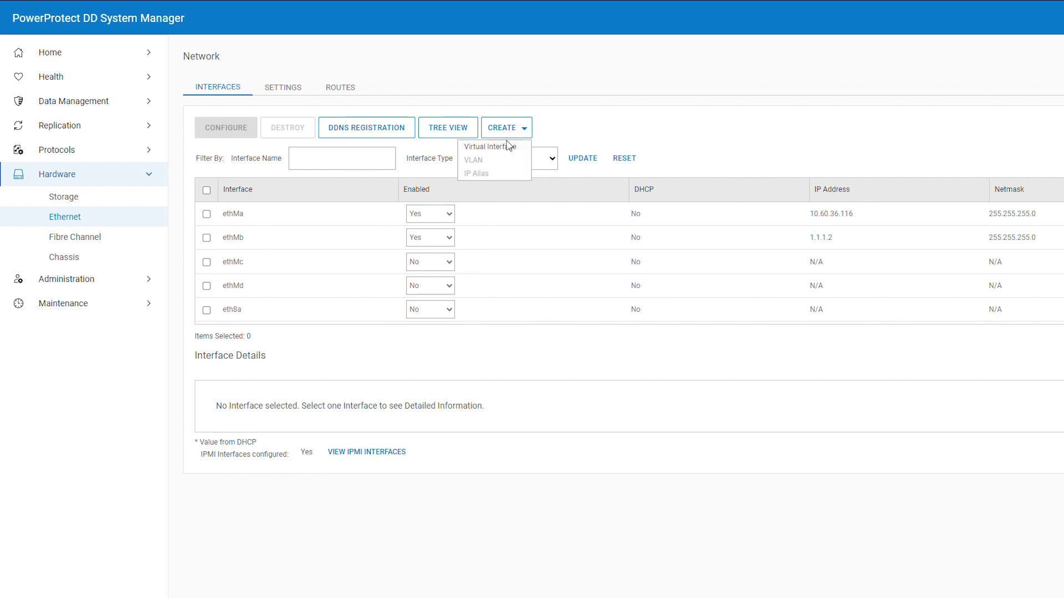
left_click(489, 146)
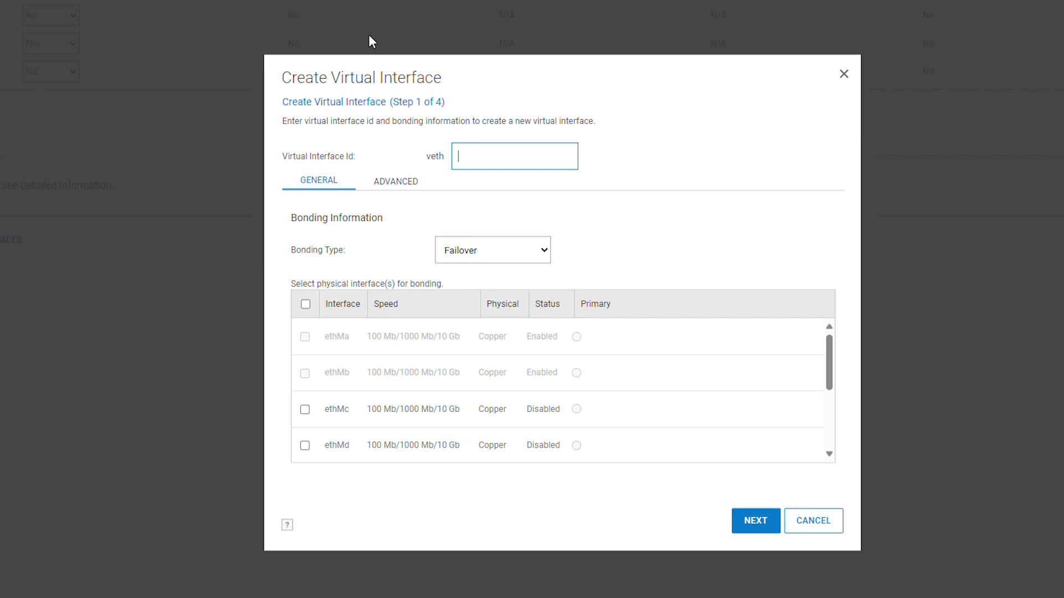
type("5")
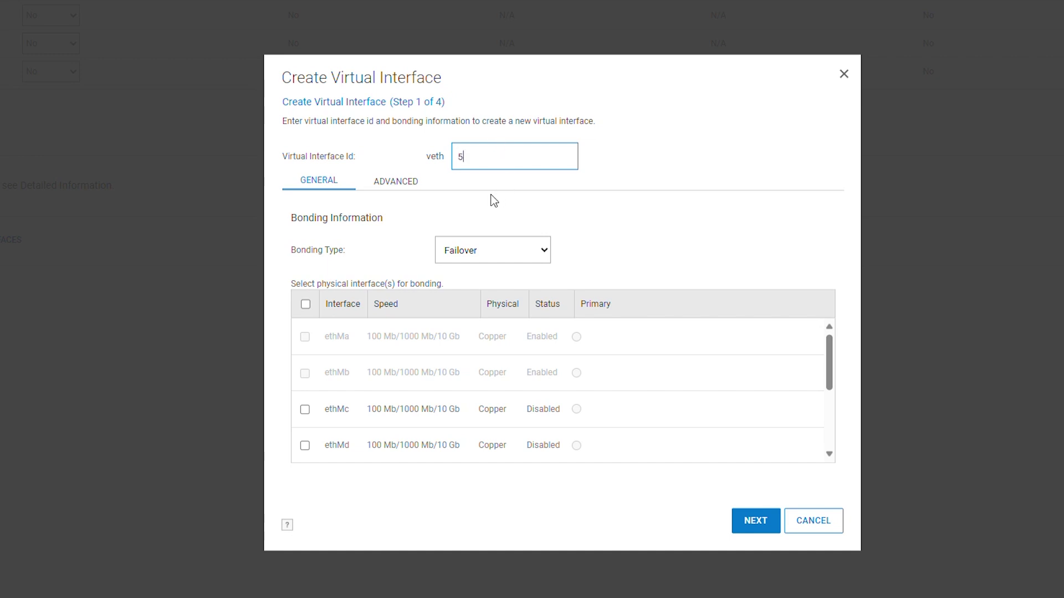
type("6")
Step: Make veth56 an Aggregate bond in LACP mode over ethMc and ethMd
left_click(546, 250)
left_click(506, 293)
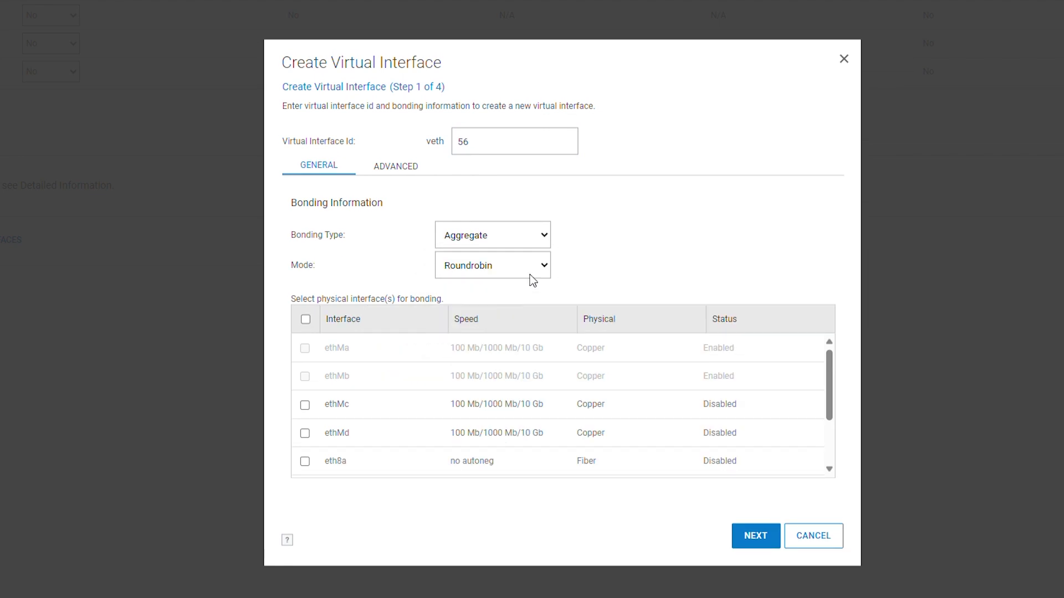
left_click(544, 264)
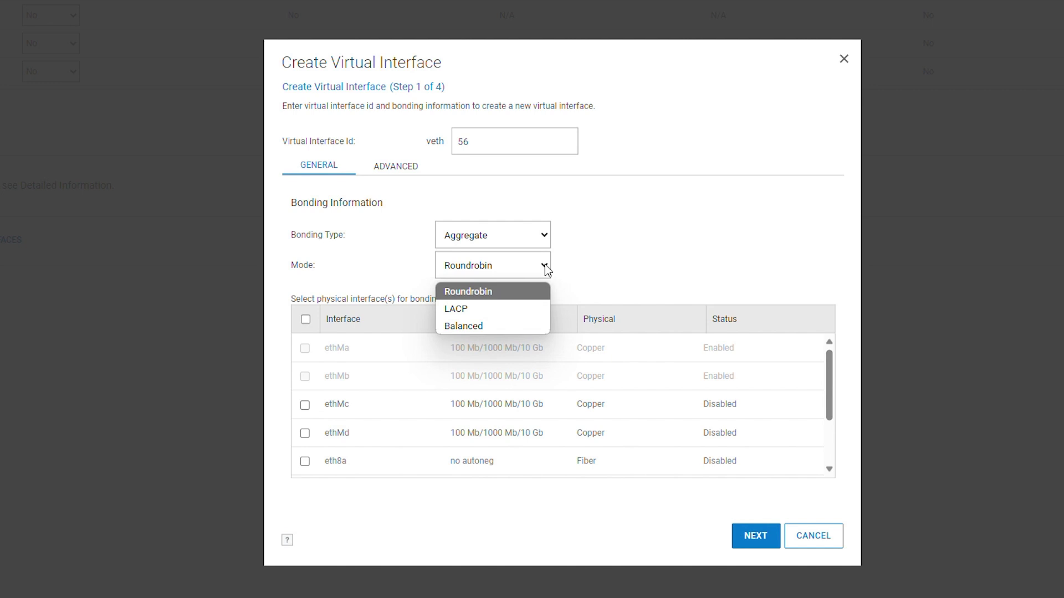
left_click(476, 308)
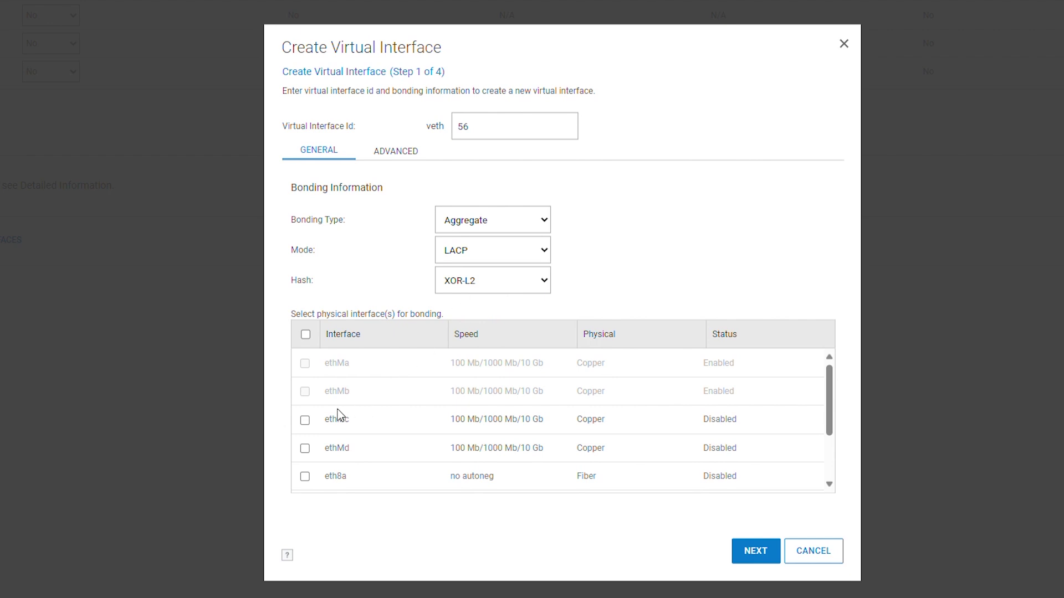
left_click(306, 420)
left_click(305, 449)
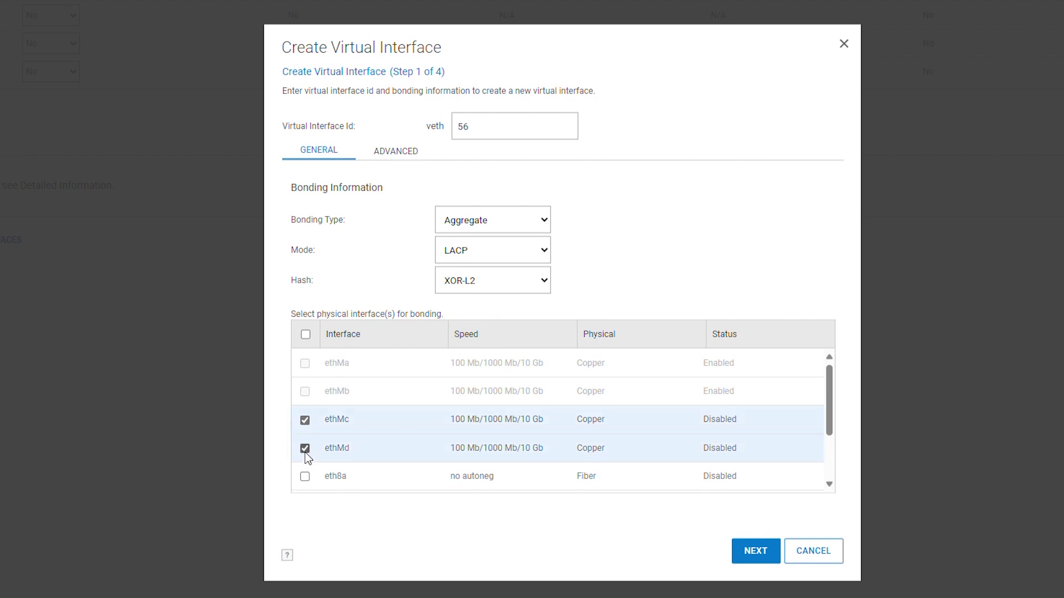
left_click(756, 551)
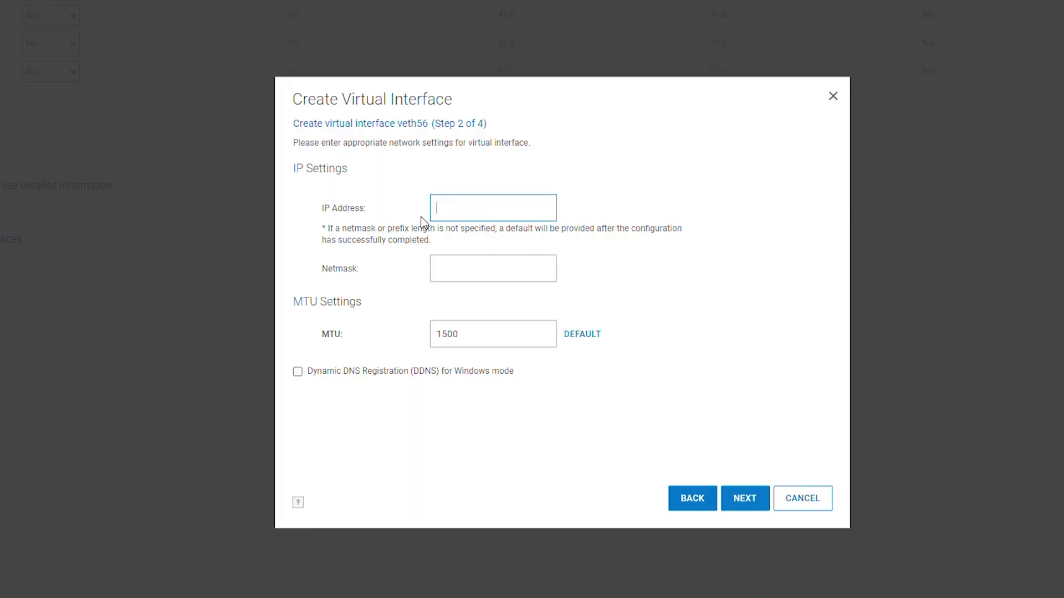
type("0")
Step: Enter IP 0 and netmask 255.255.255.0 with MTU 1500 for veth56
left_click(453, 263)
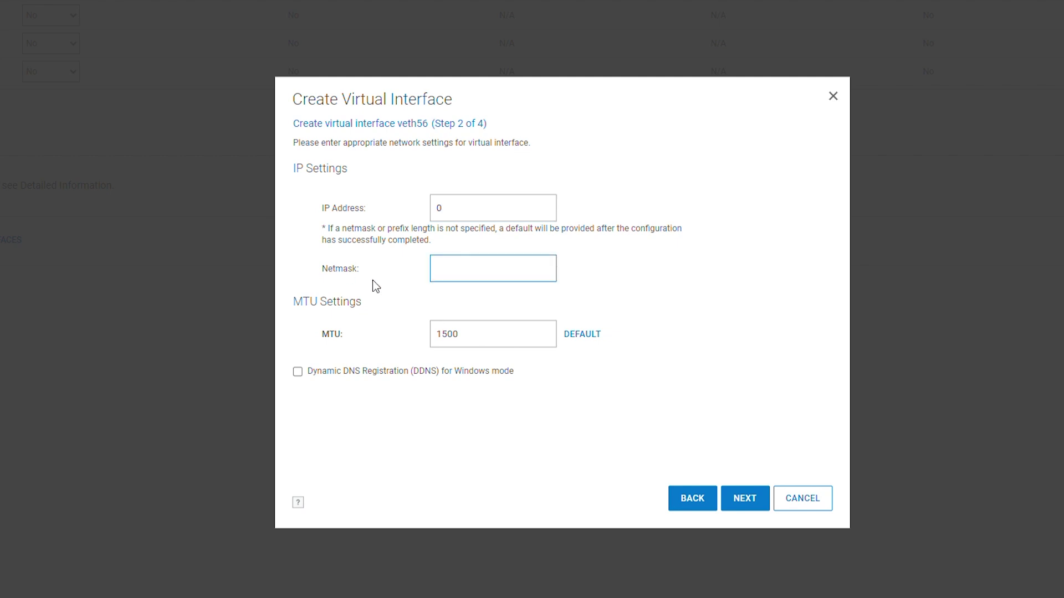
type("255")
type(".2")
type("55.255.255")
type(".0")
left_click(744, 505)
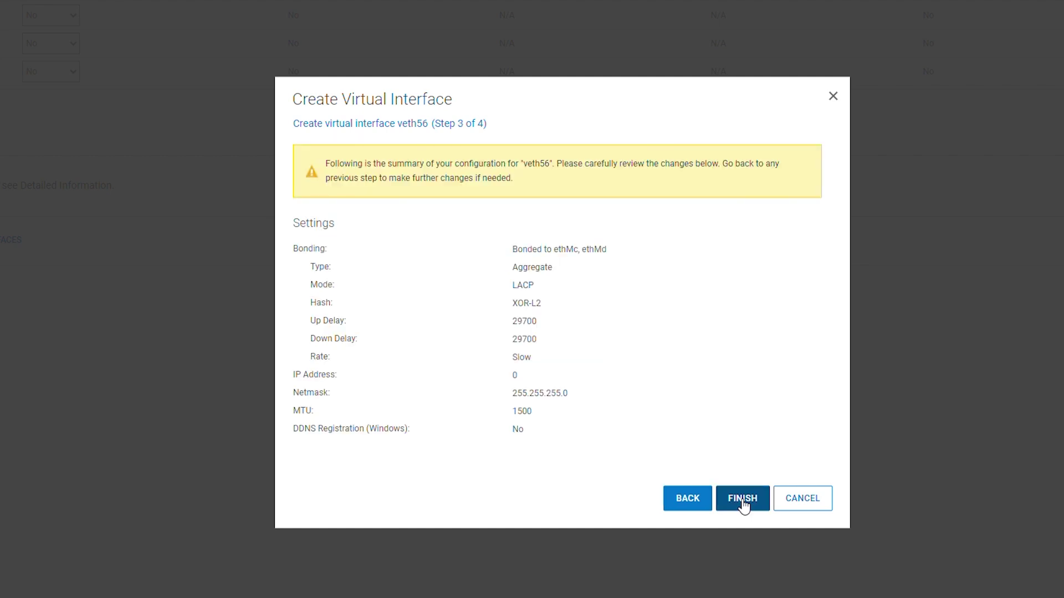
Step: Finish the wizard to submit the veth56 configuration
left_click(744, 504)
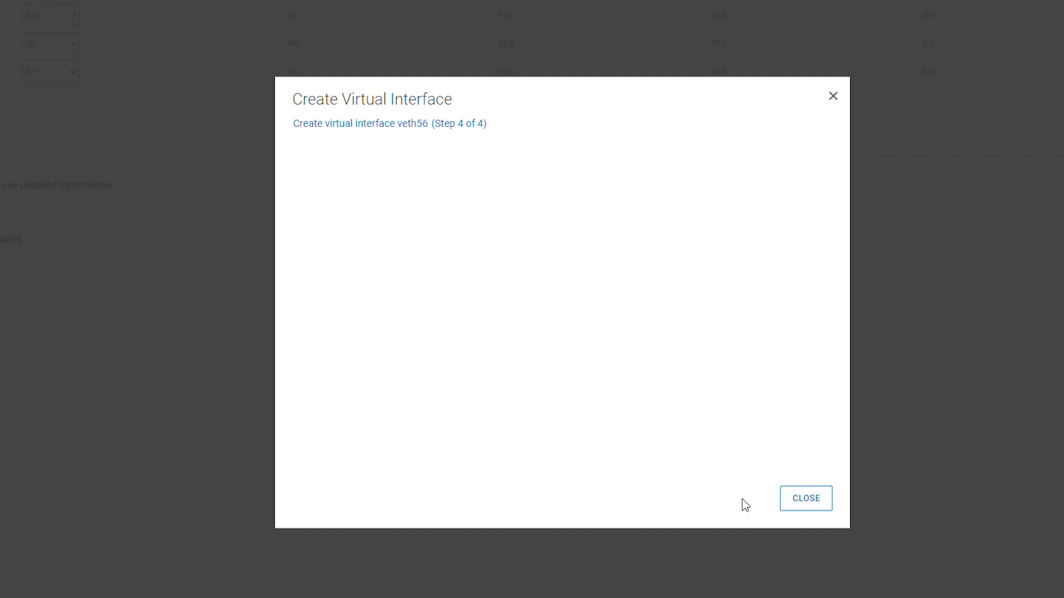